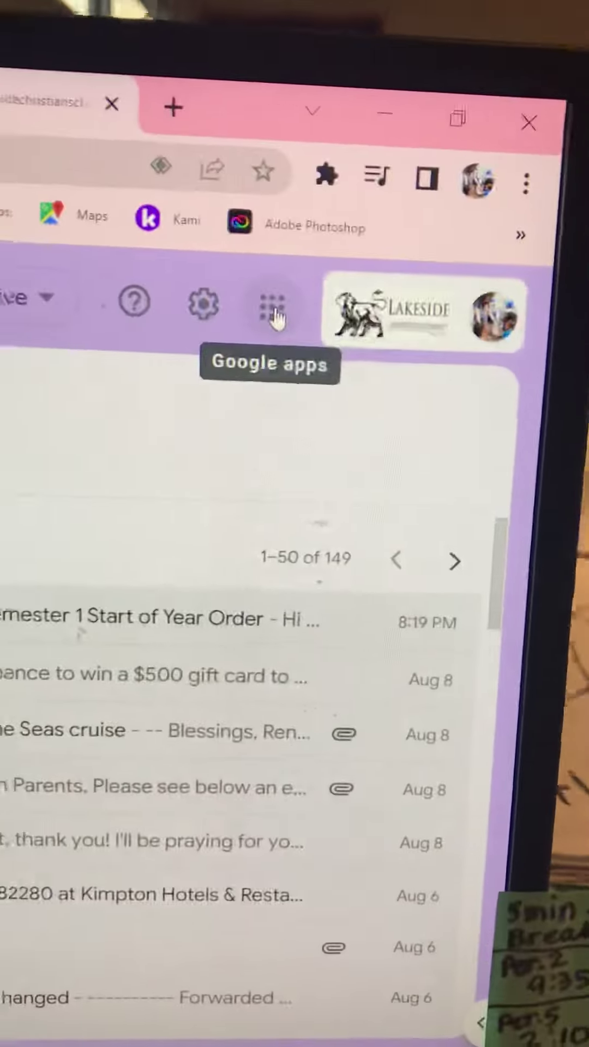
Start a new blank Google Docs document from the Google apps grid
{"action": "left_click", "coordinate": [276, 312]}
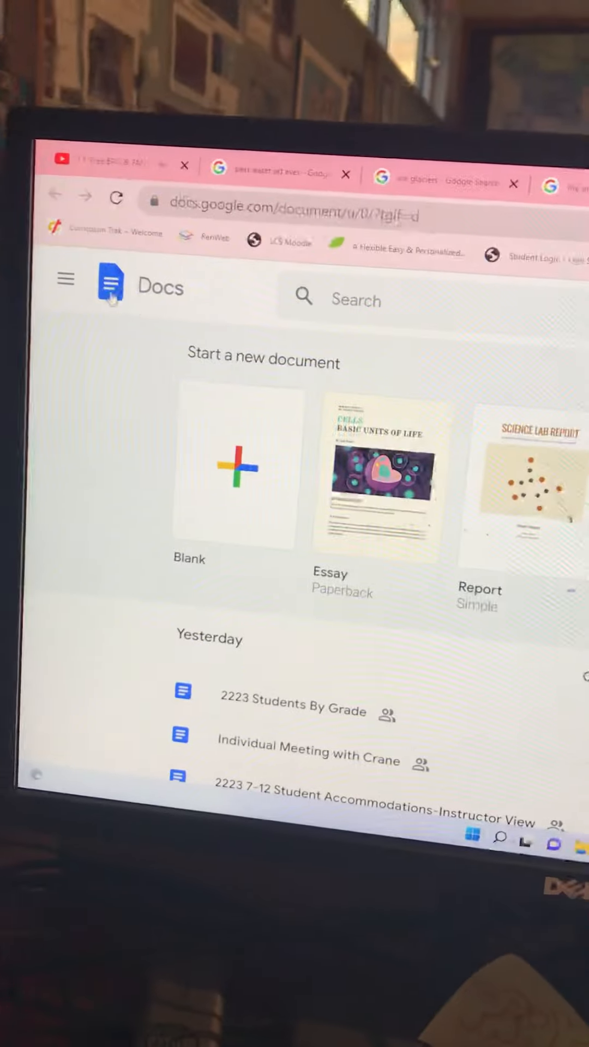
{"action": "left_click", "coordinate": [291, 448]}
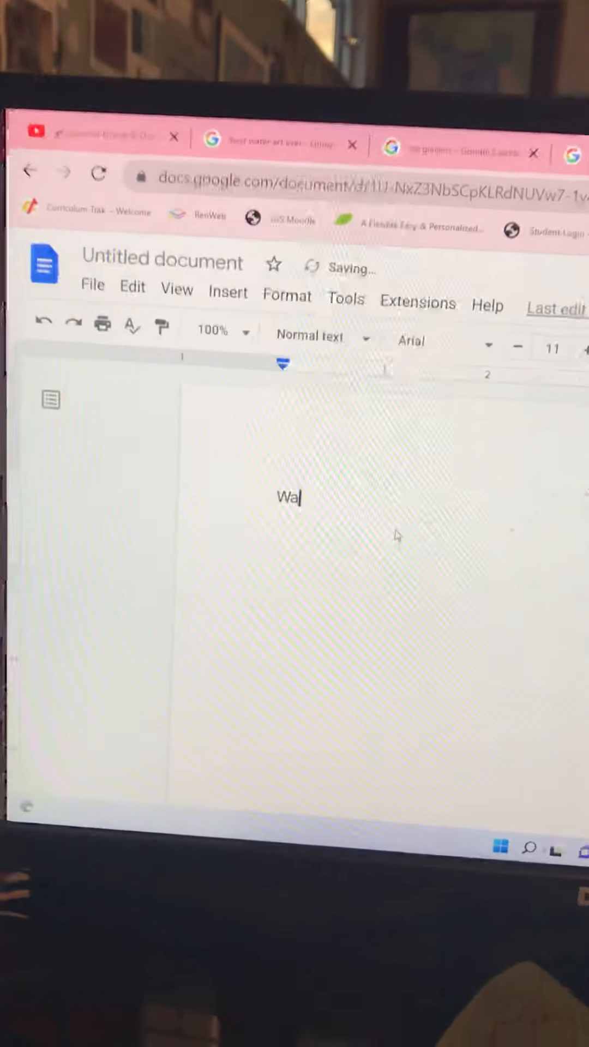
{"action": "type", "text": "ter, Ic"}
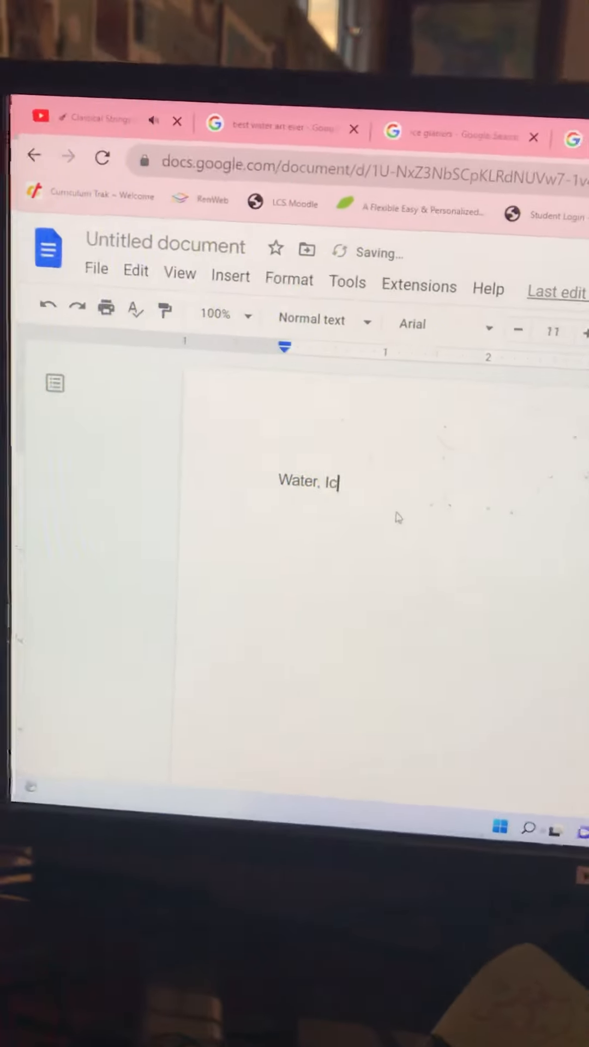
{"action": "type", "text": "e & "}
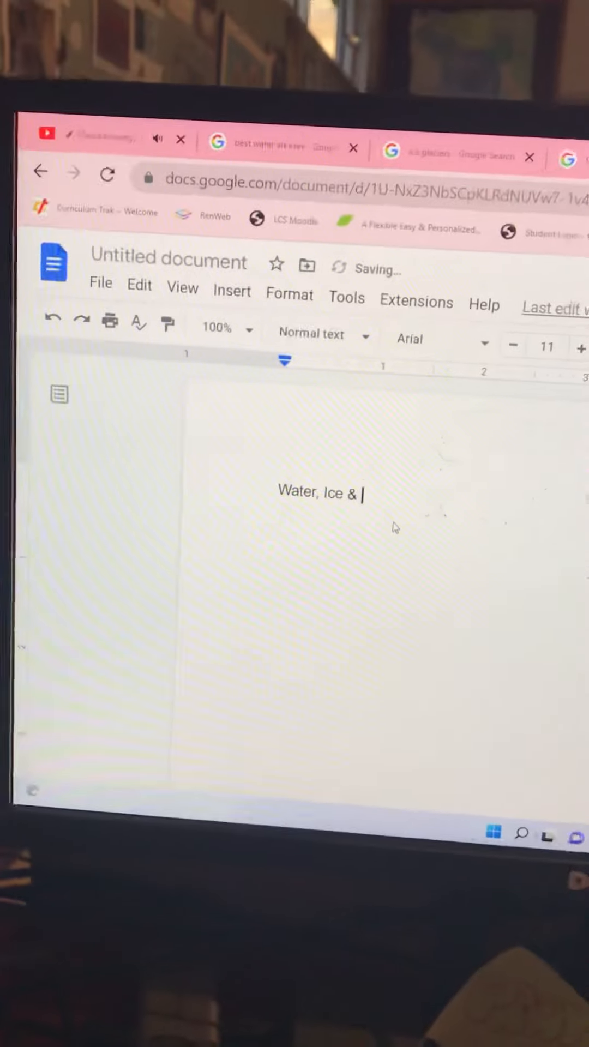
{"action": "type", "text": "Fi"}
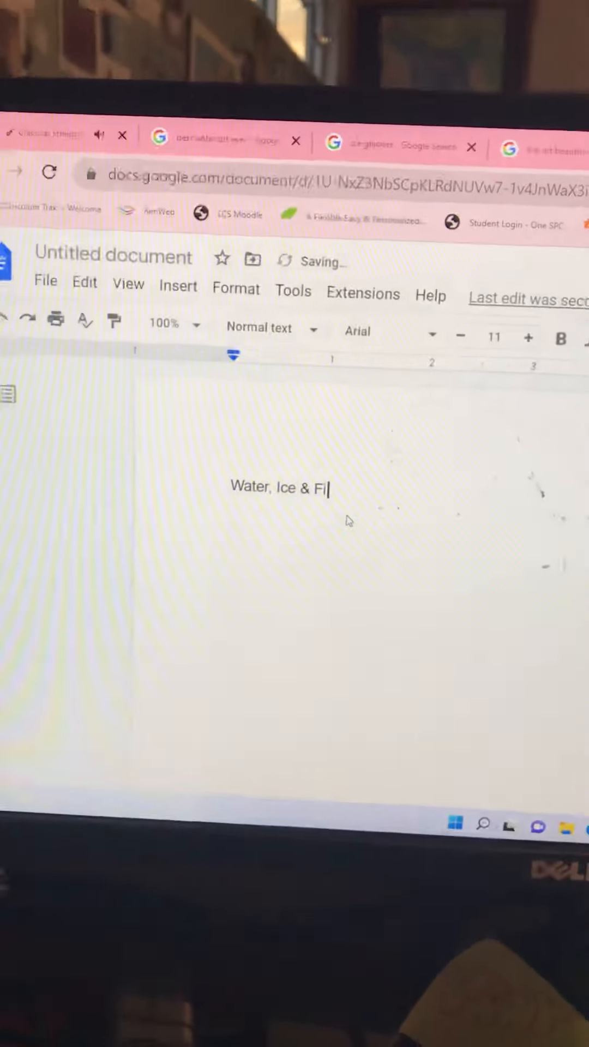
{"action": "type", "text": "re"}
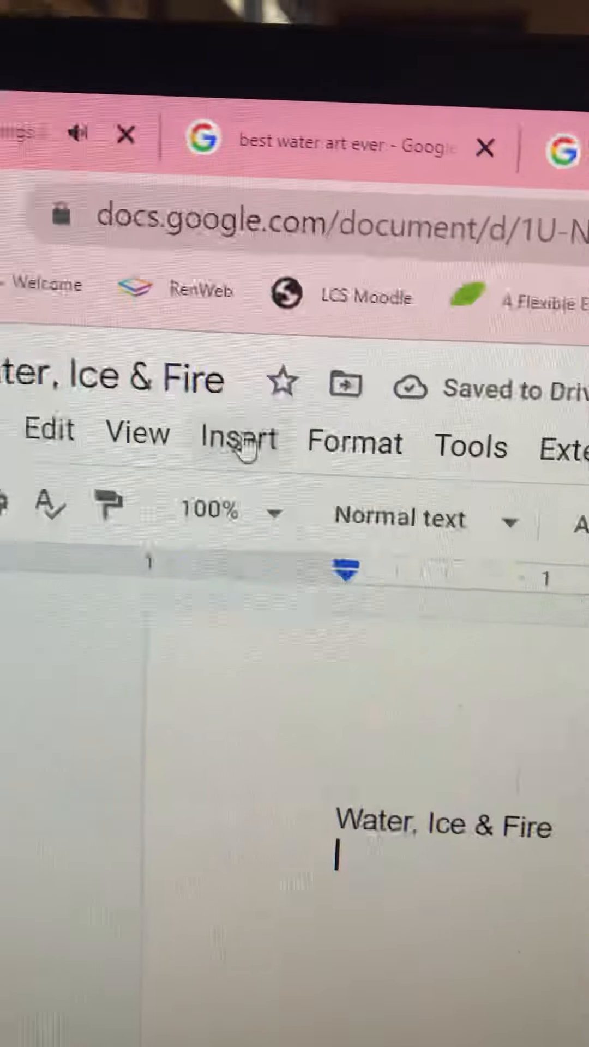
Run a 'fire art' web image search and insert a fire illustration into the document
{"action": "left_click", "coordinate": [246, 445]}
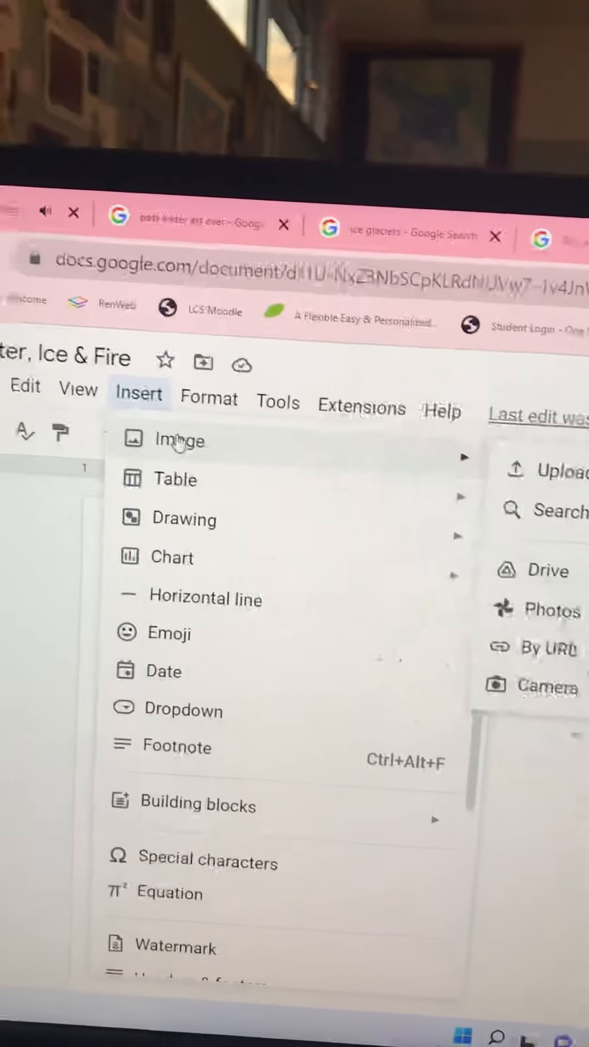
{"action": "mouse_move", "coordinate": [82, 475]}
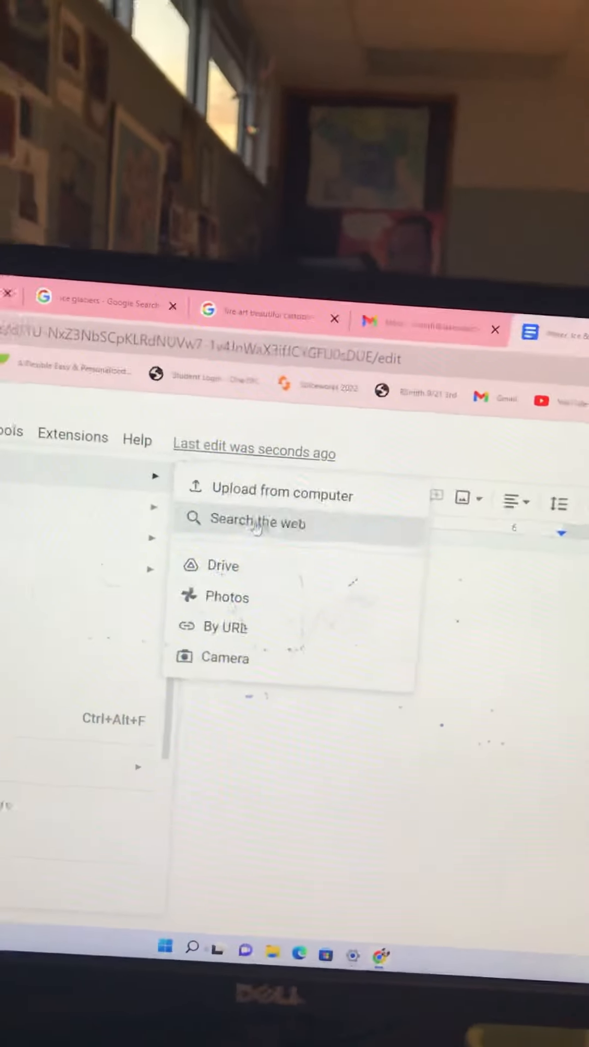
{"action": "left_click", "coordinate": [181, 513]}
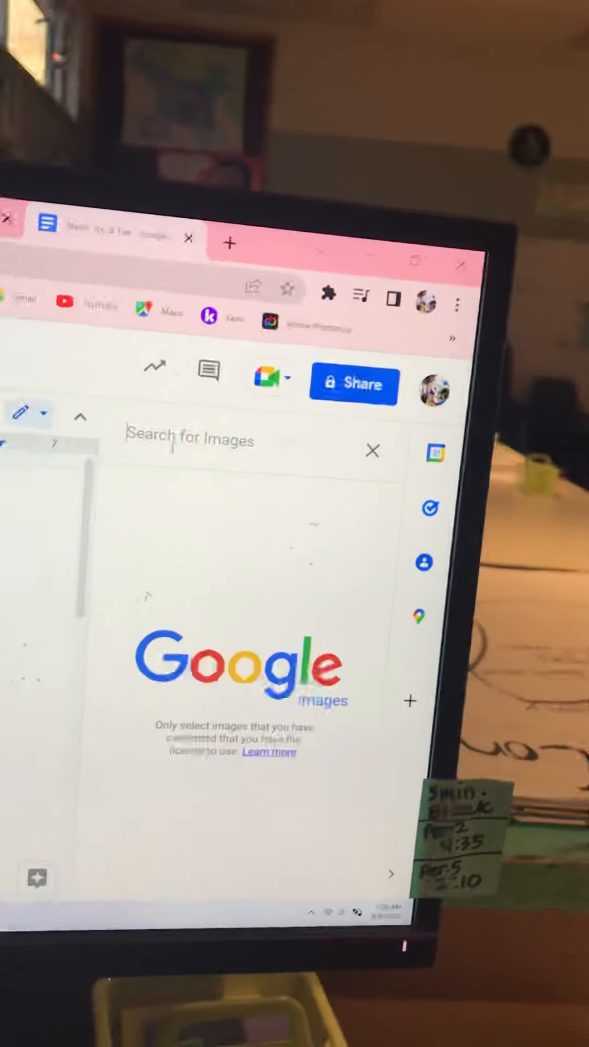
{"action": "type", "text": "fire"}
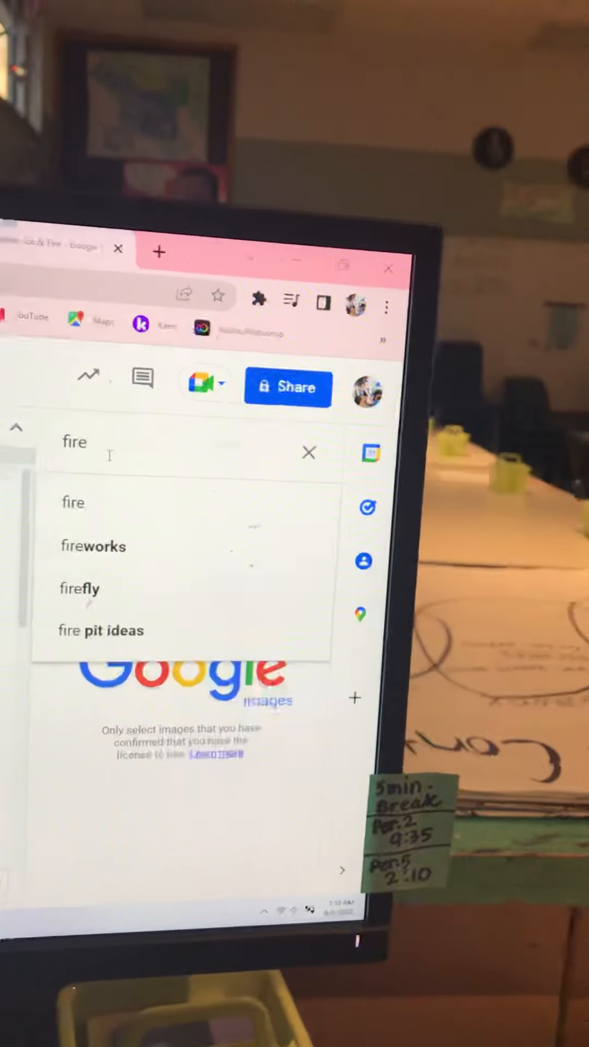
{"action": "type", "text": " art"}
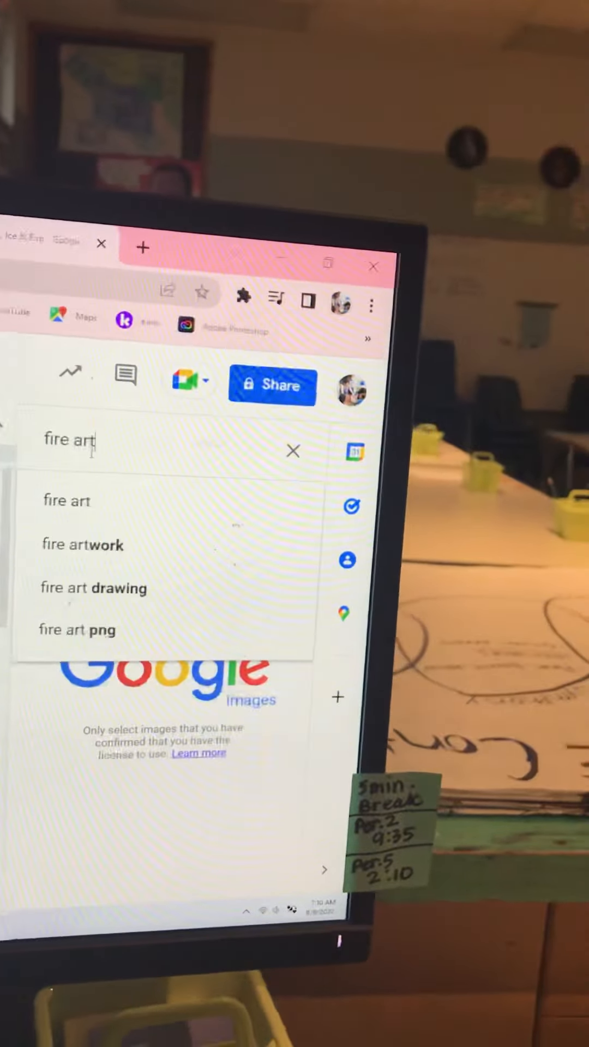
{"action": "key", "text": "Return"}
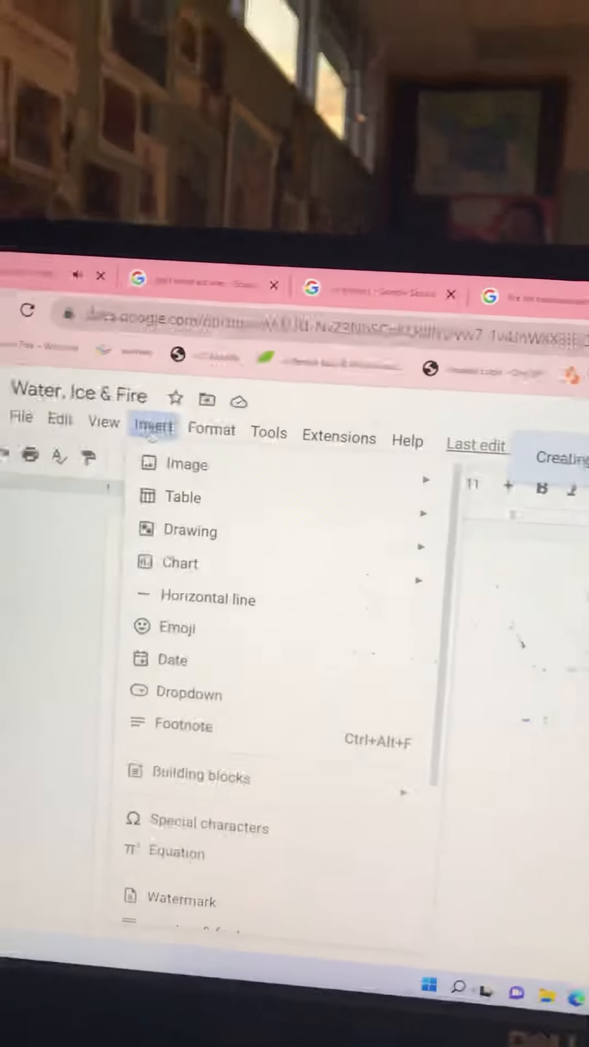
{"action": "mouse_move", "coordinate": [124, 449]}
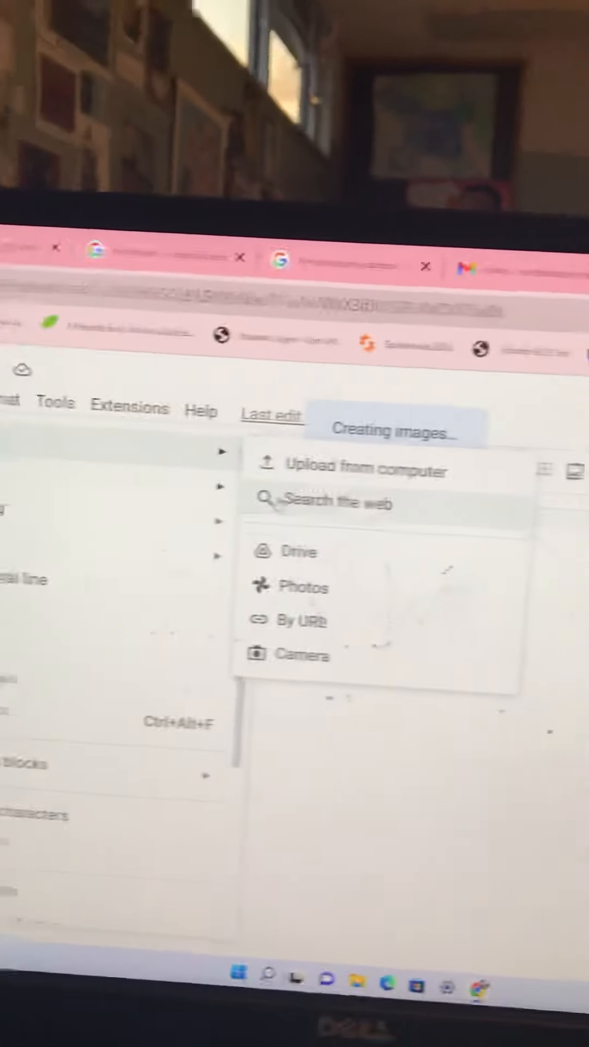
Insert a second fire image from the web search and shrink the tall flame to a small size
{"action": "left_click", "coordinate": [194, 491]}
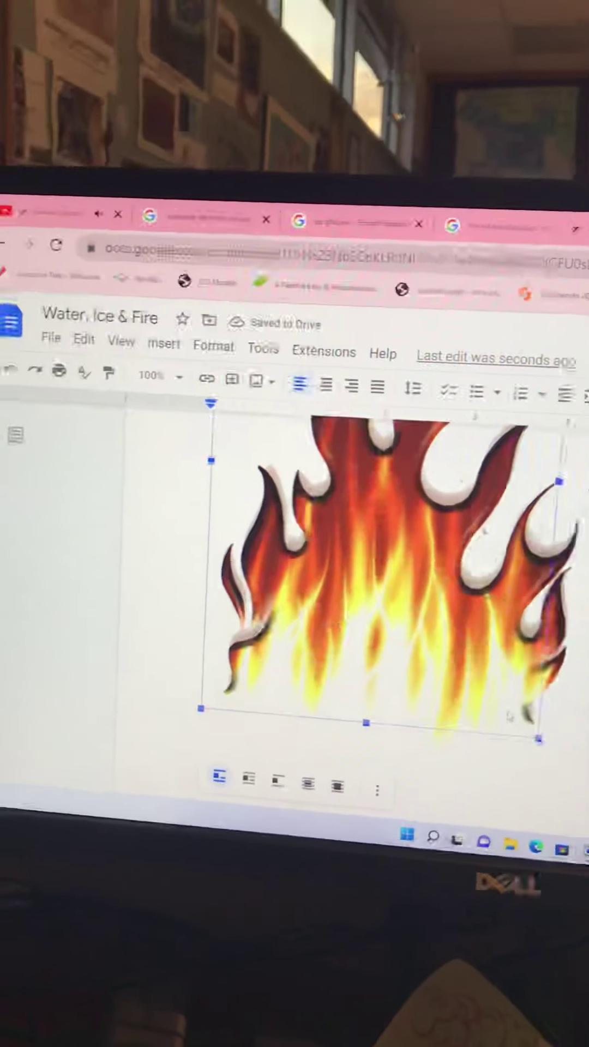
{"action": "left_click_drag", "start_coordinate": [526, 781], "coordinate": [392, 621]}
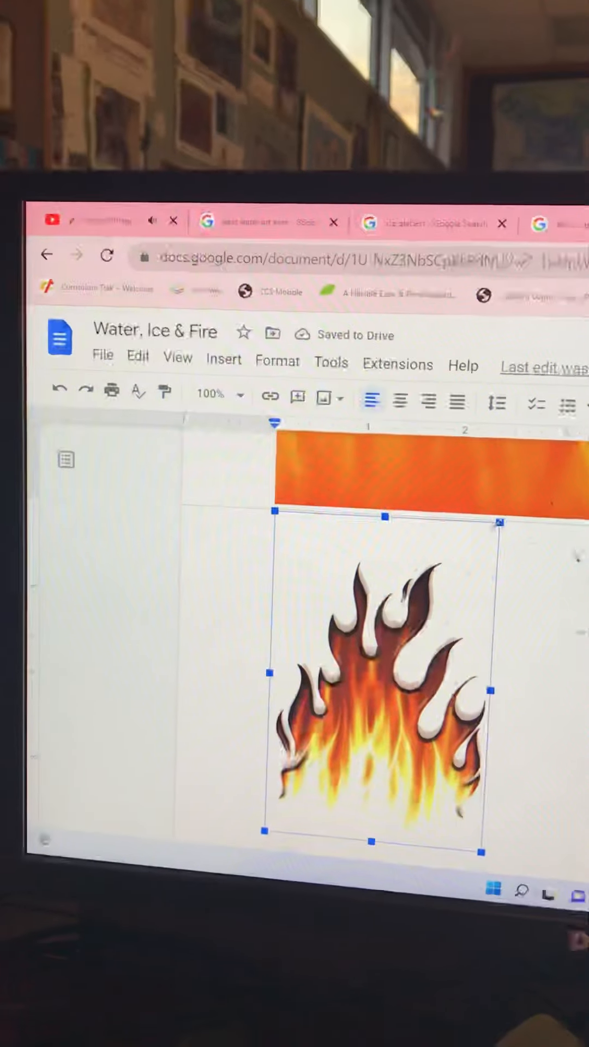
{"action": "left_click_drag", "start_coordinate": [467, 581], "coordinate": [343, 687]}
{"action": "scroll", "coordinate": [344, 654], "scroll_direction": "up", "scroll_amount": 4}
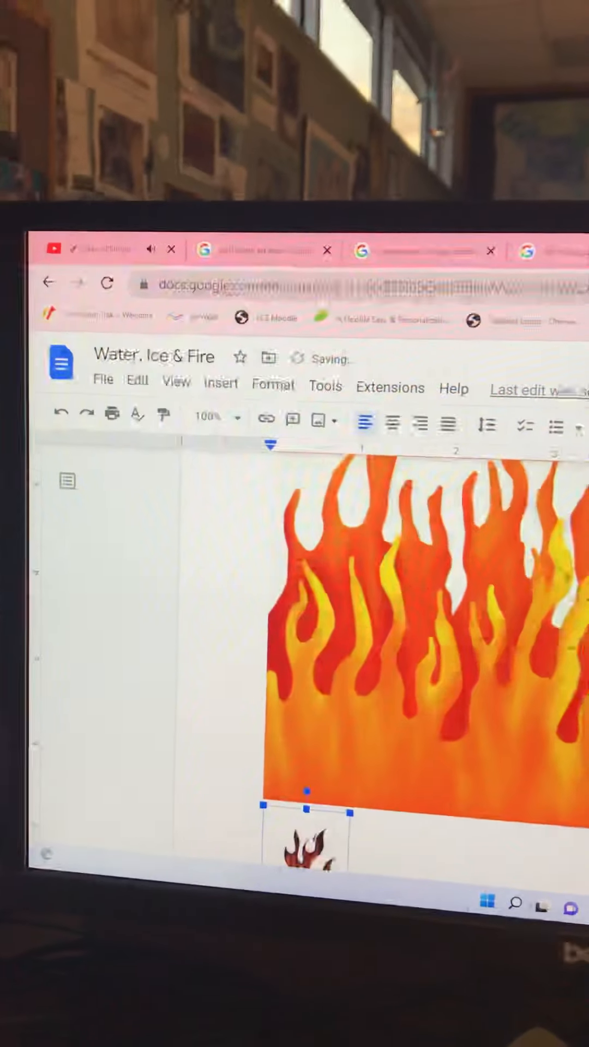
Shrink the wide flame image so both flames sit small, side by side, under the heading
{"action": "left_click", "coordinate": [368, 614]}
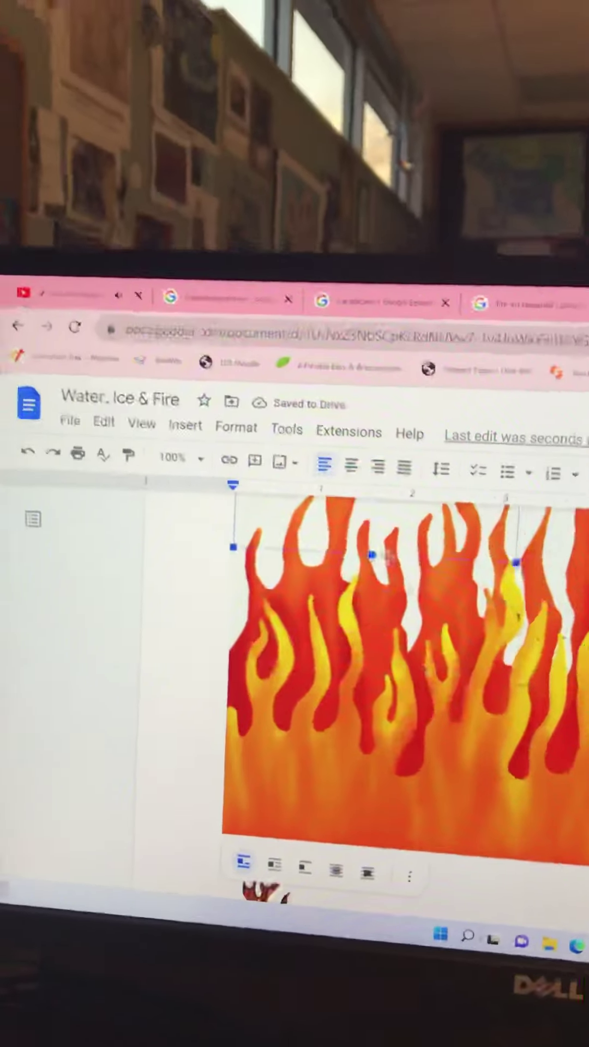
{"action": "mouse_move", "coordinate": [234, 617]}
{"action": "left_mouse_down"}
{"action": "mouse_move", "coordinate": [368, 696]}
{"action": "mouse_move", "coordinate": [331, 711]}
{"action": "left_mouse_up"}
{"action": "left_click_drag", "start_coordinate": [213, 789], "coordinate": [286, 613]}
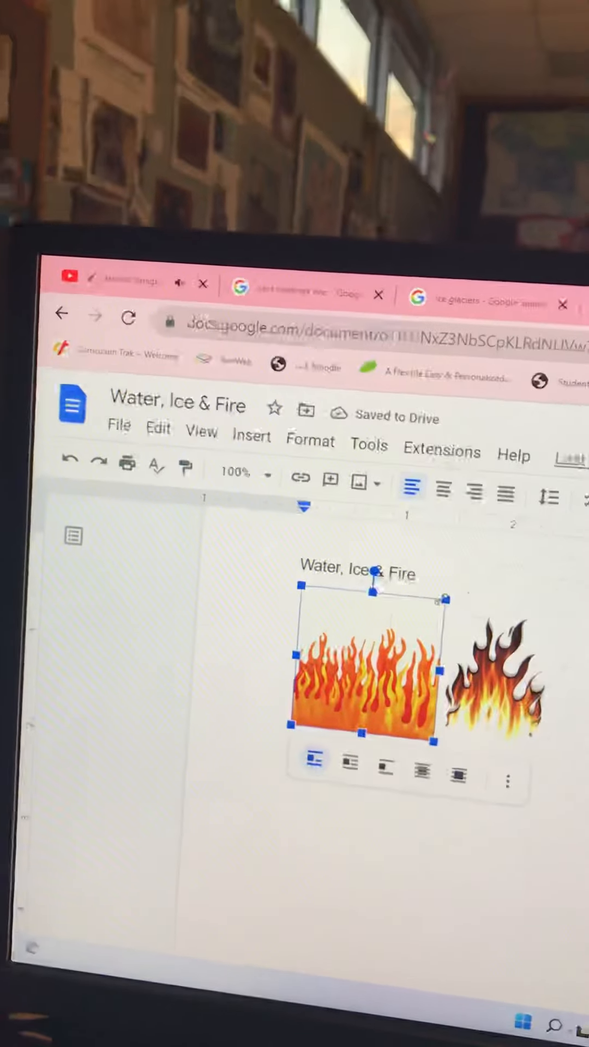
{"action": "left_click_drag", "start_coordinate": [446, 603], "coordinate": [401, 655]}
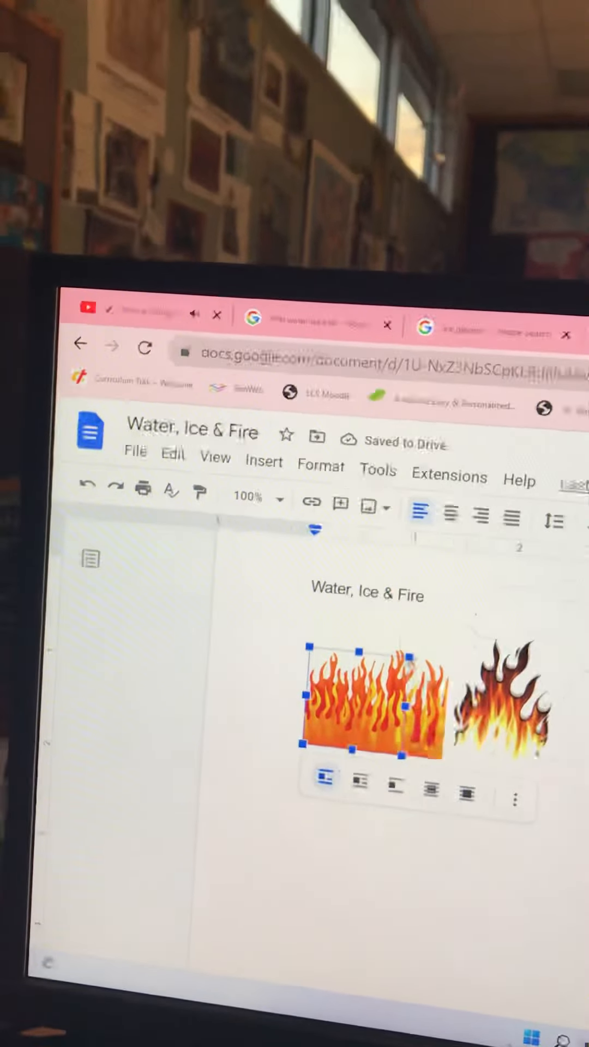
{"action": "left_click", "coordinate": [449, 687]}
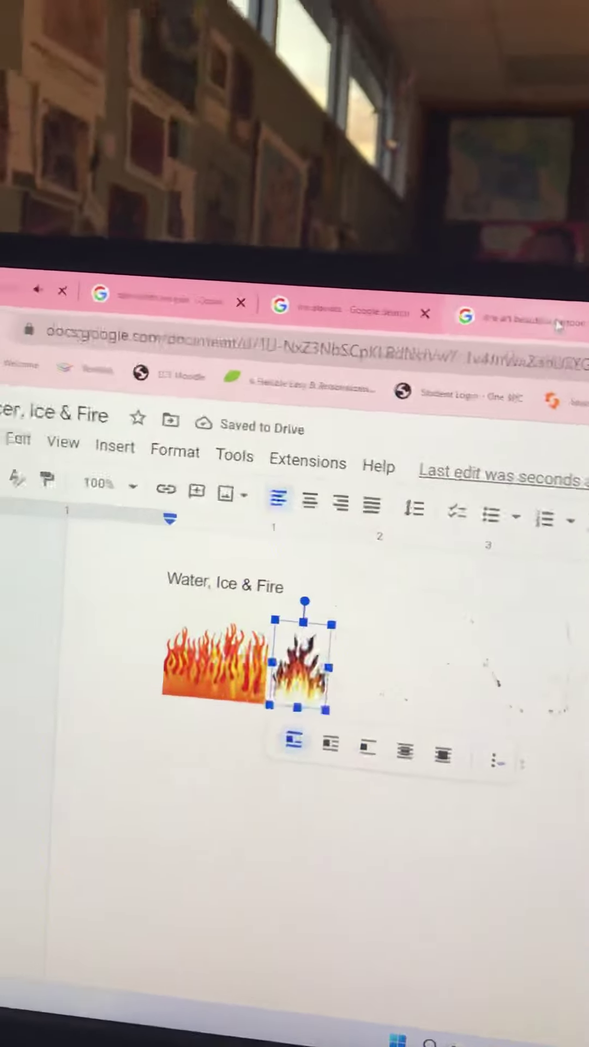
Bring the cartoon fire character into the doc and shrink it to match the two flames
{"action": "left_click", "coordinate": [524, 318]}
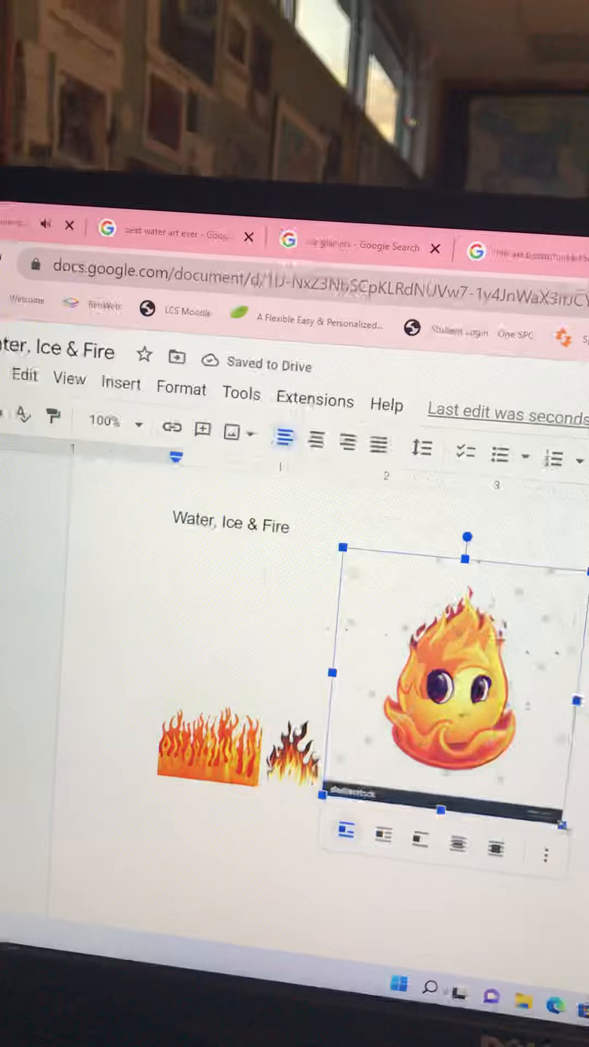
{"action": "left_click_drag", "start_coordinate": [499, 568], "coordinate": [409, 621]}
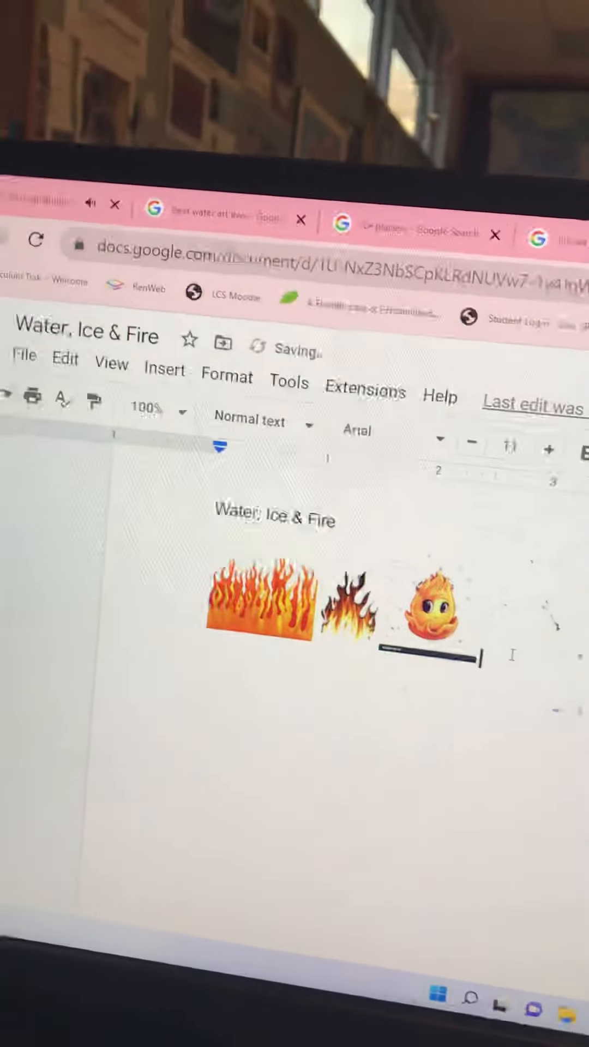
Drag the iceberg picture from the ice glaciers results into the document beside the fire images
{"action": "left_click", "coordinate": [524, 262]}
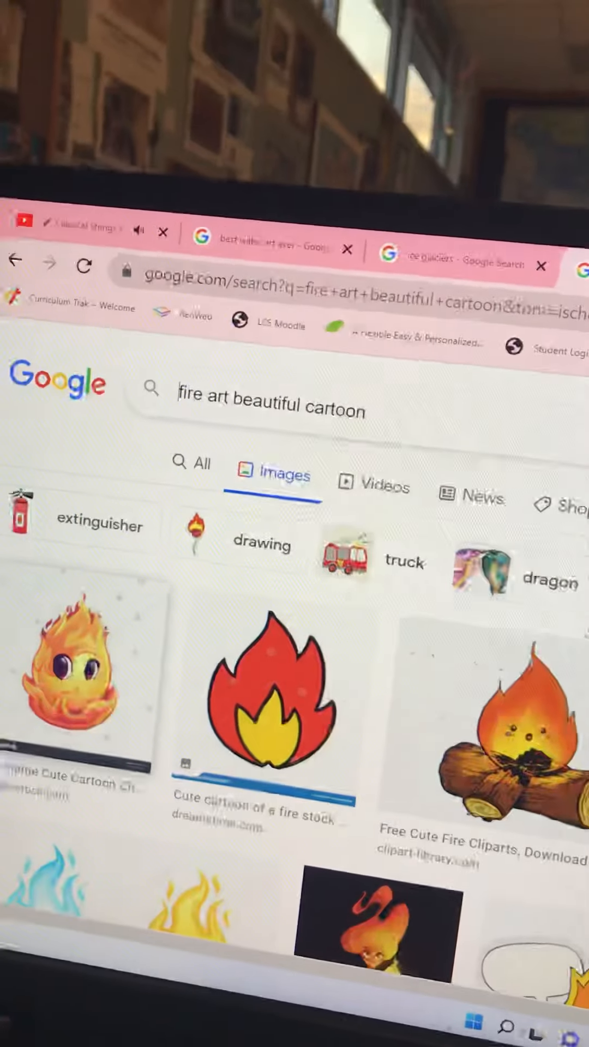
{"action": "key", "text": "ctrl+Tab"}
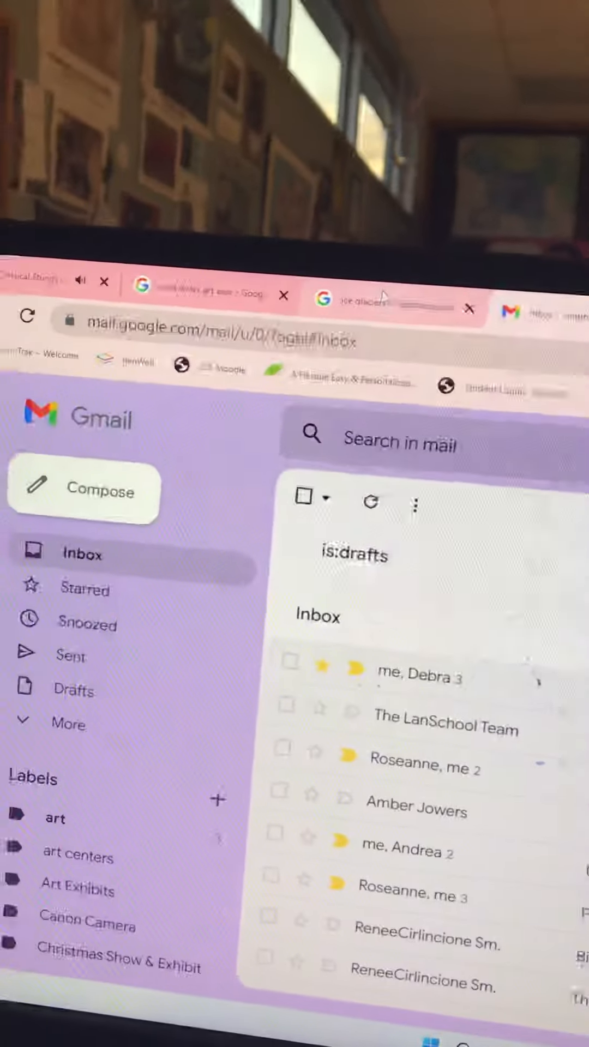
{"action": "key", "text": "ctrl+Tab"}
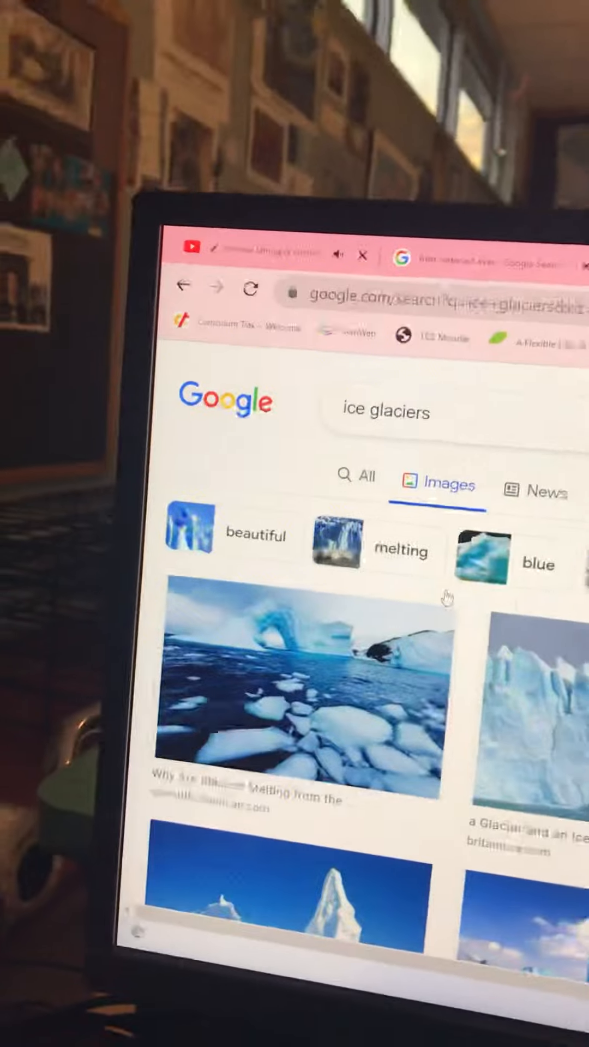
{"action": "scroll", "coordinate": [376, 597], "scroll_direction": "down", "scroll_amount": 2}
{"action": "scroll", "coordinate": [328, 655], "scroll_direction": "down", "scroll_amount": 2}
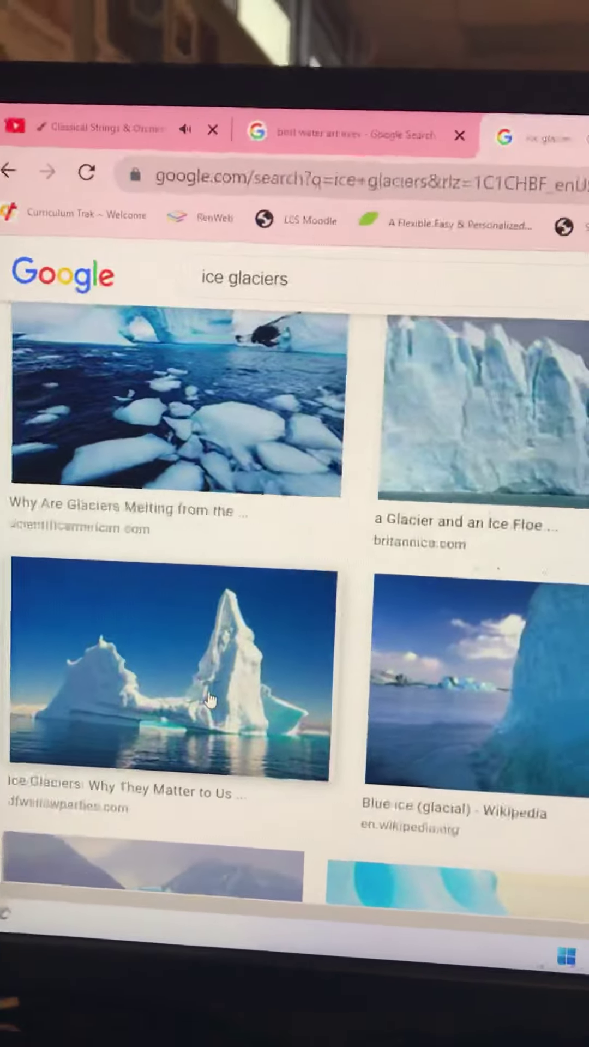
{"action": "left_click_drag", "start_coordinate": [271, 707], "coordinate": [220, 687]}
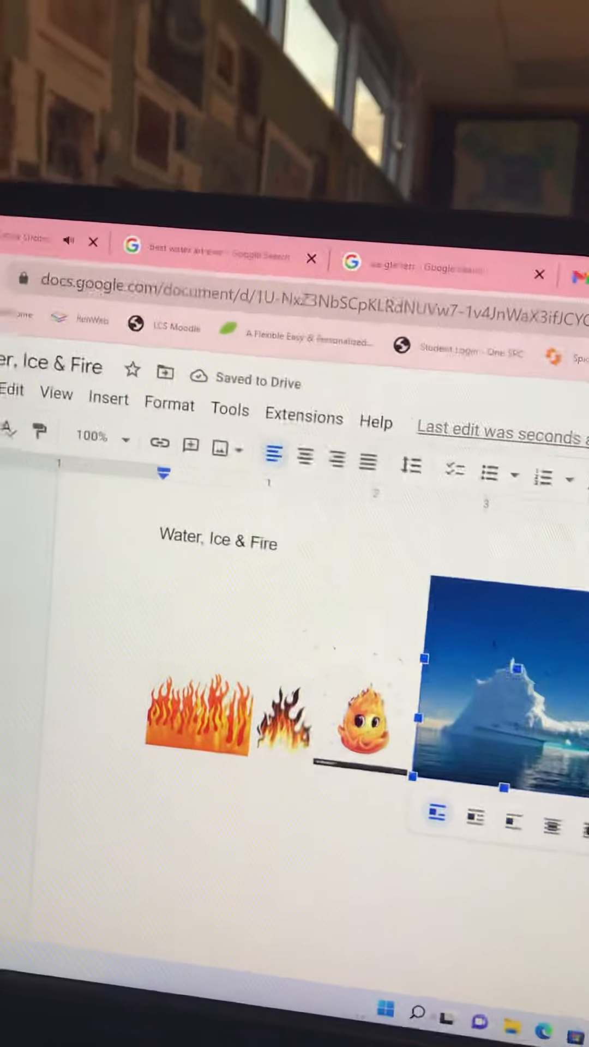
Shrink the iceberg image into the row, close the glacier results and show the best water art ever results
{"action": "left_click_drag", "start_coordinate": [260, 724], "coordinate": [409, 719]}
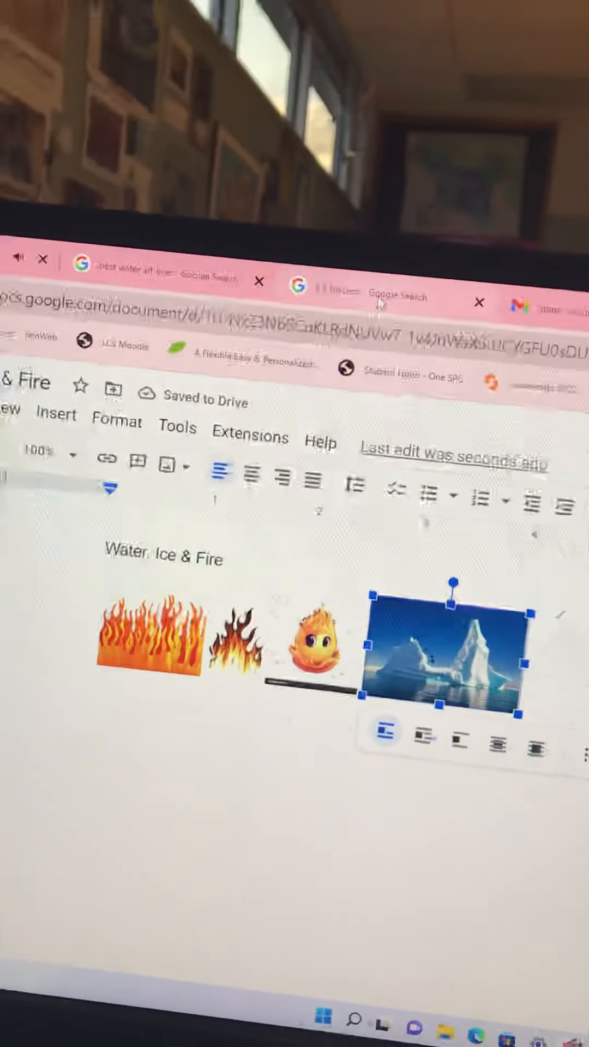
{"action": "left_click", "coordinate": [378, 295]}
{"action": "left_click", "coordinate": [106, 404]}
{"action": "left_click", "coordinate": [524, 324]}
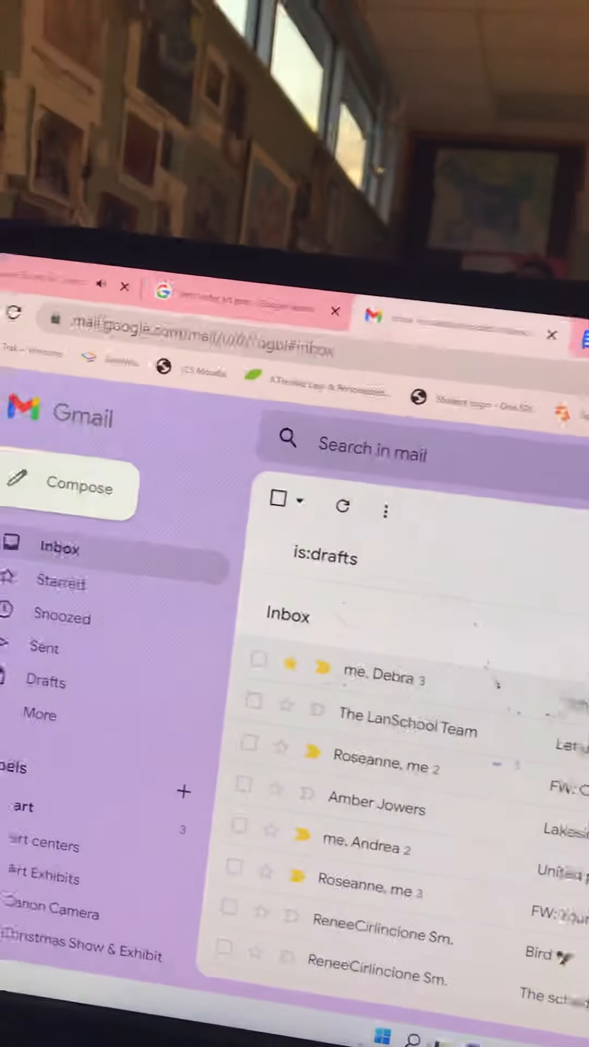
{"action": "left_click", "coordinate": [229, 292]}
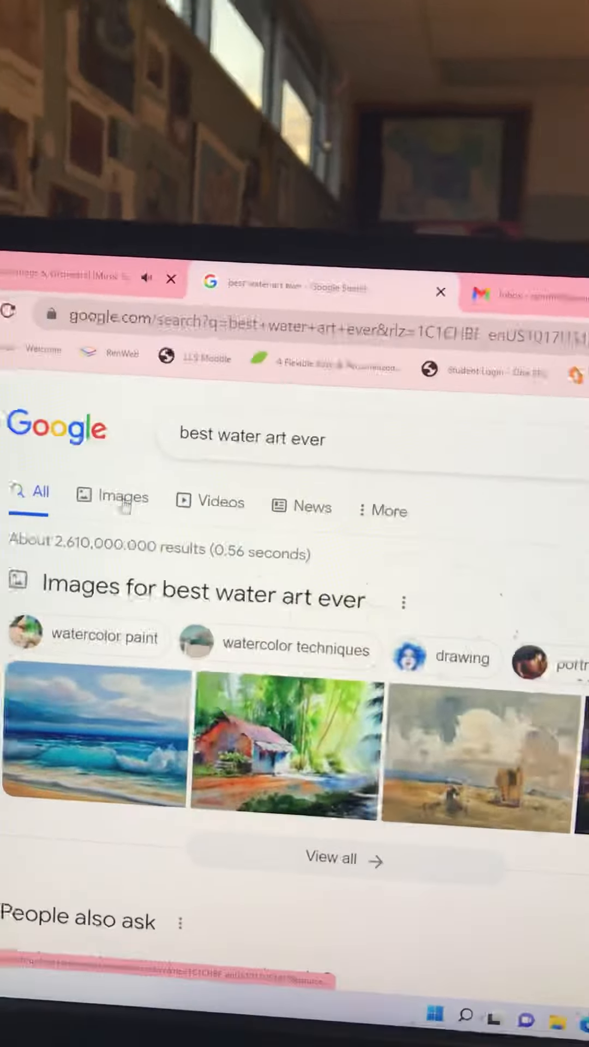
Grab the beach painting from the best water art ever image results and return to the document
{"action": "left_click", "coordinate": [106, 495]}
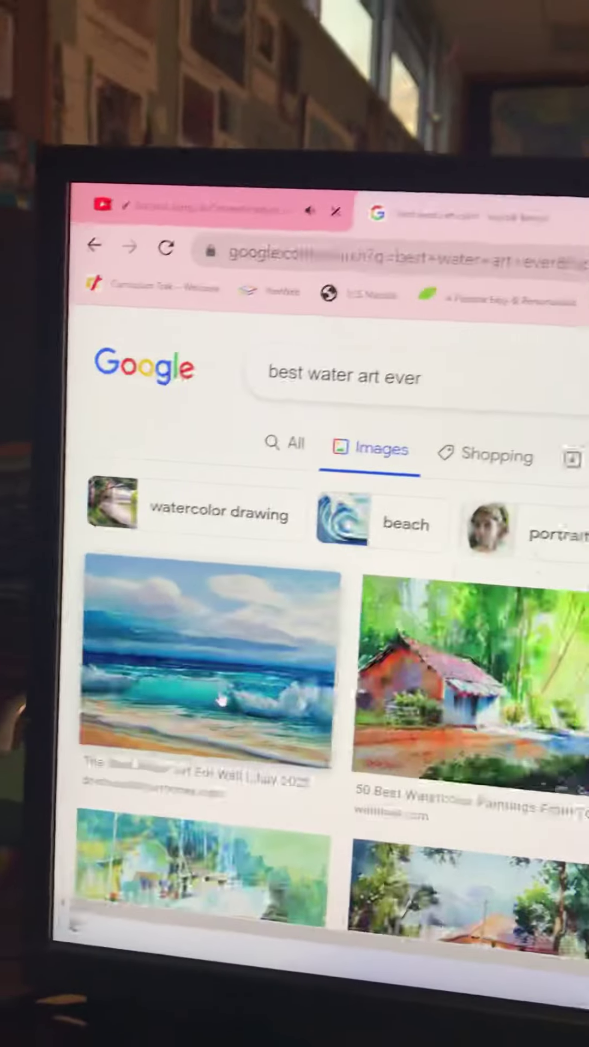
{"action": "left_click_drag", "start_coordinate": [219, 700], "coordinate": [302, 614]}
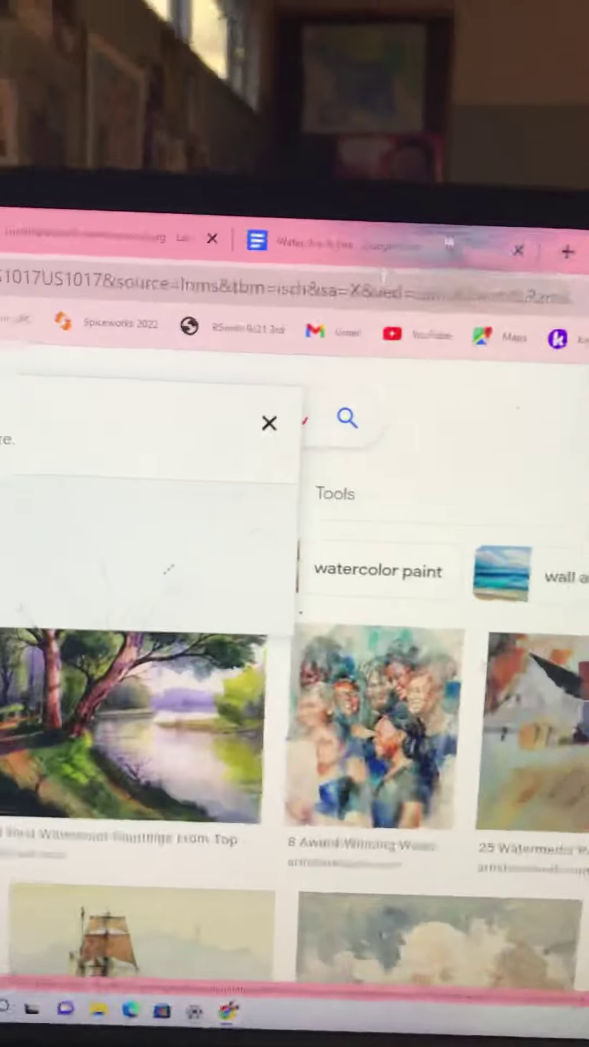
{"action": "left_click", "coordinate": [553, 339]}
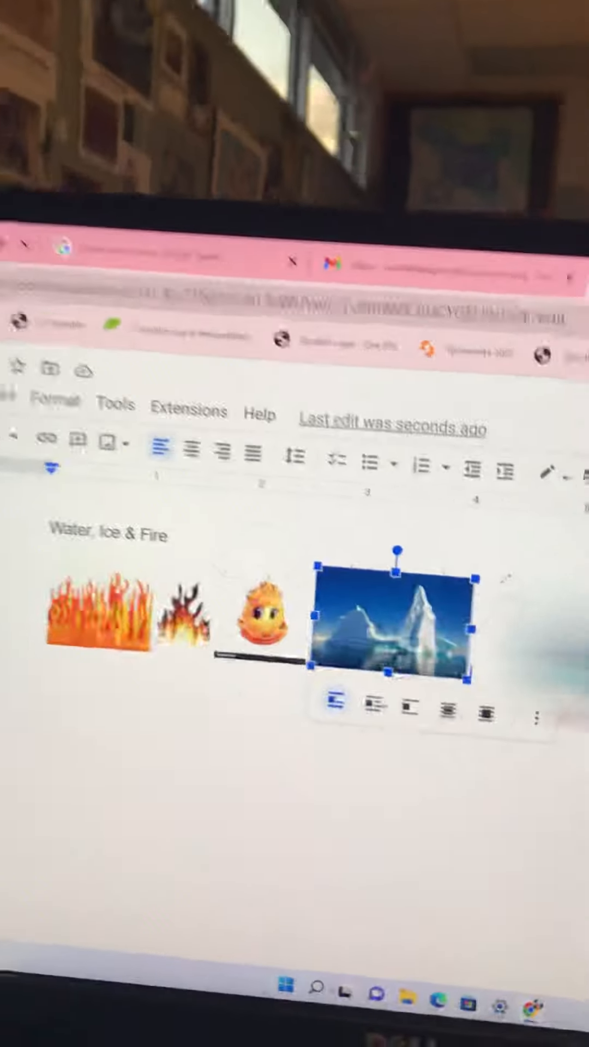
Paste the beach painting and shrink it into the row after the iceberg
{"action": "key", "text": "ctrl+v"}
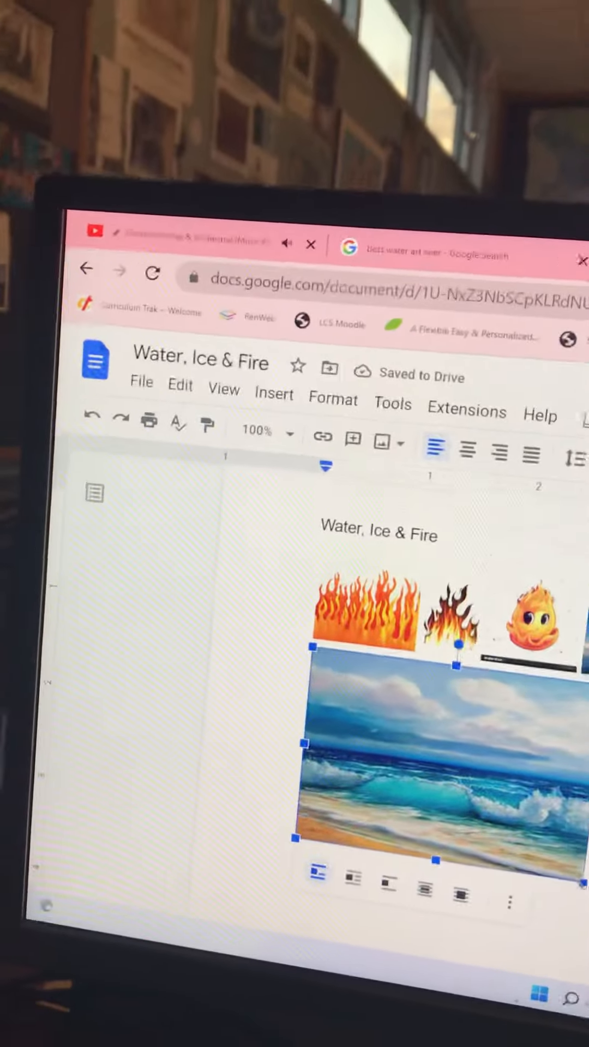
{"action": "left_click_drag", "start_coordinate": [572, 867], "coordinate": [385, 765]}
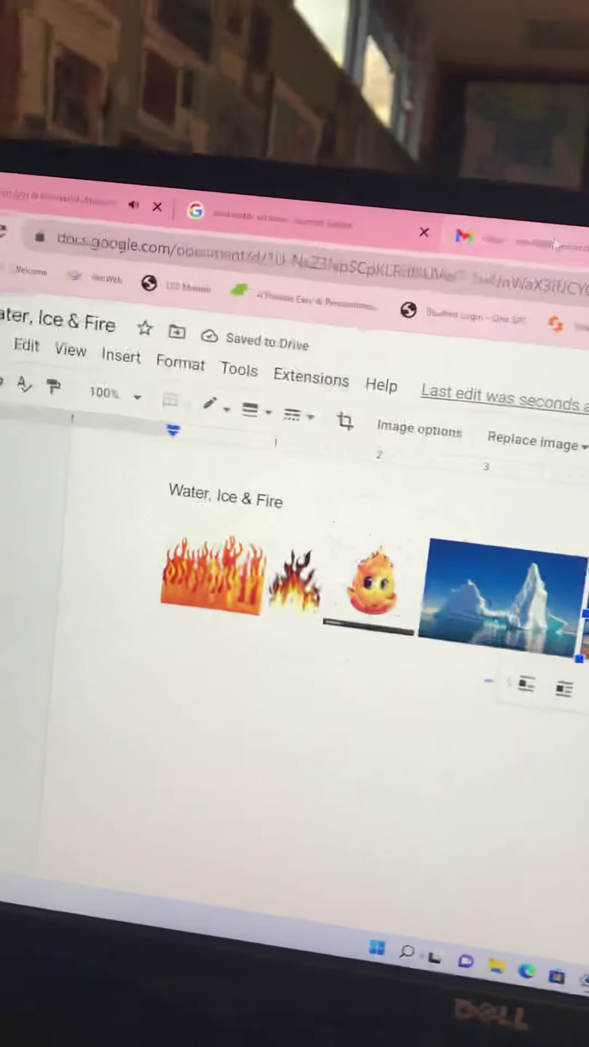
Copy the ship painting from the water art results and paste it below the row
{"action": "left_click", "coordinate": [539, 239]}
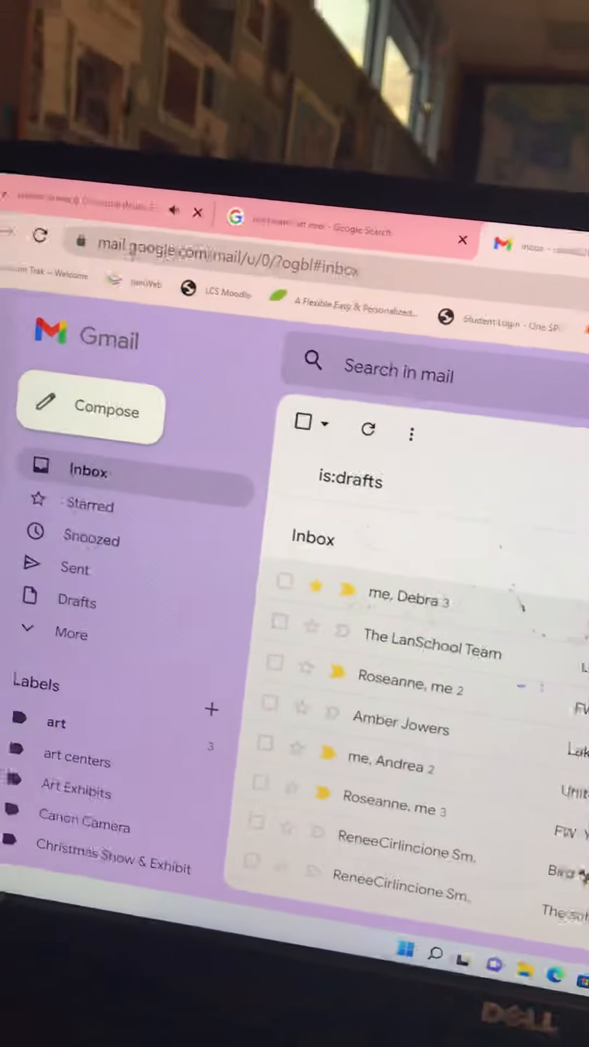
{"action": "left_click", "coordinate": [360, 233]}
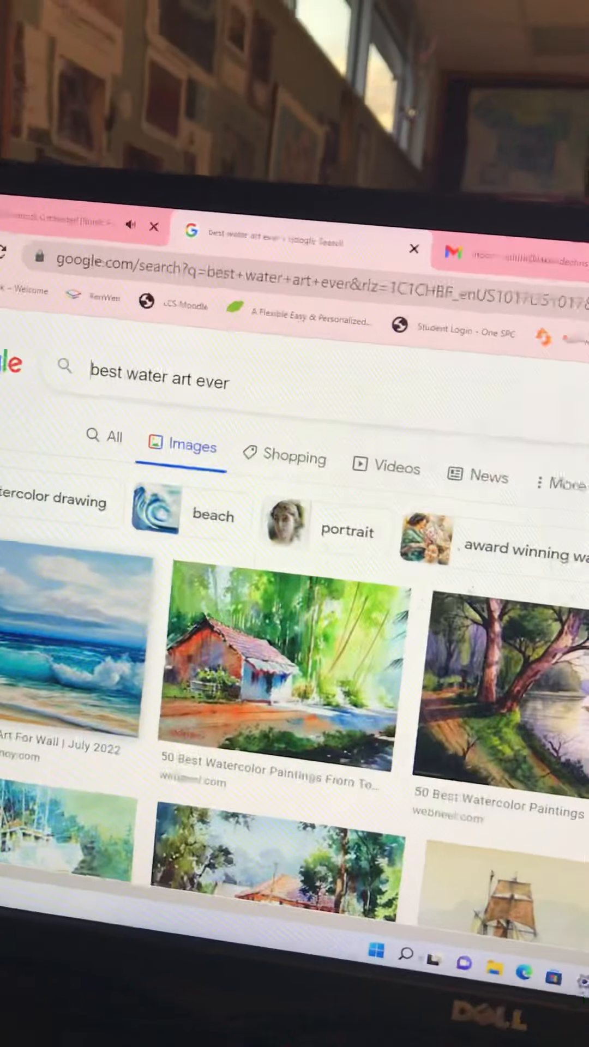
{"action": "scroll", "coordinate": [294, 695], "scroll_direction": "down", "scroll_amount": 3}
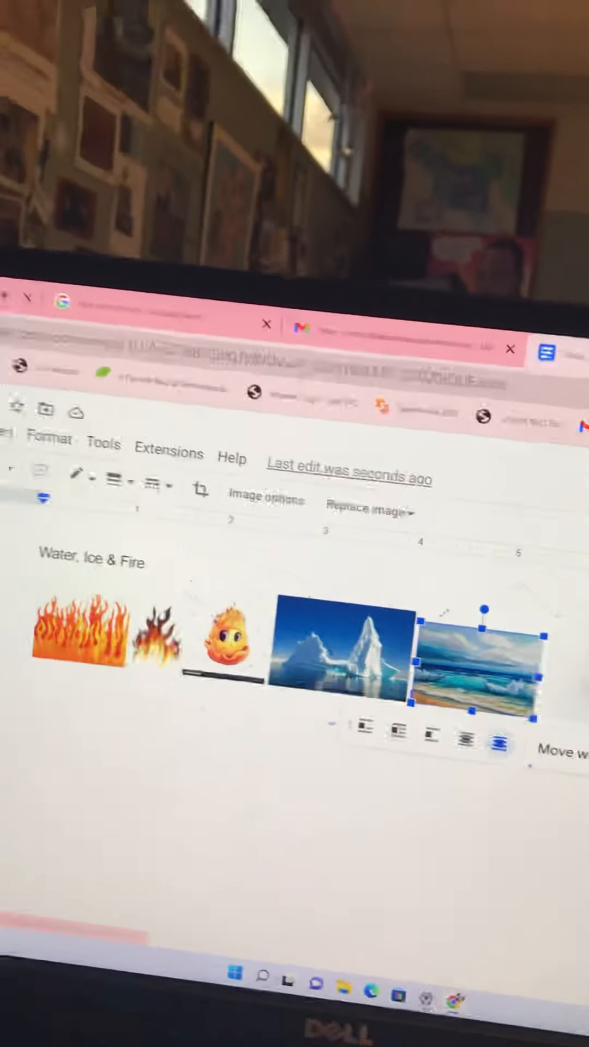
{"action": "key", "text": "ctrl+v"}
{"action": "left_click", "coordinate": [295, 761]}
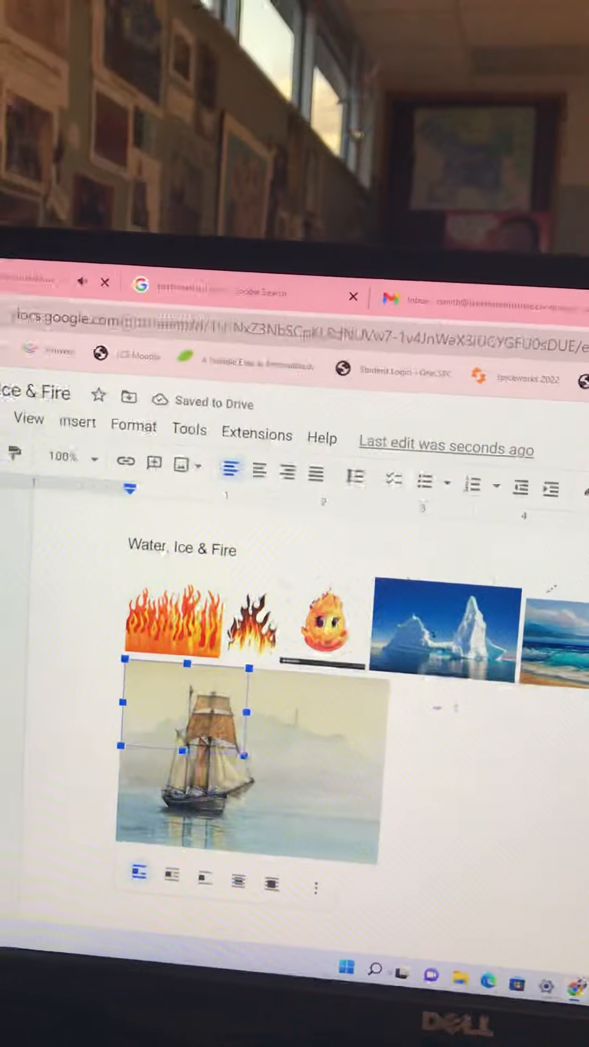
{"action": "key", "text": "Delete"}
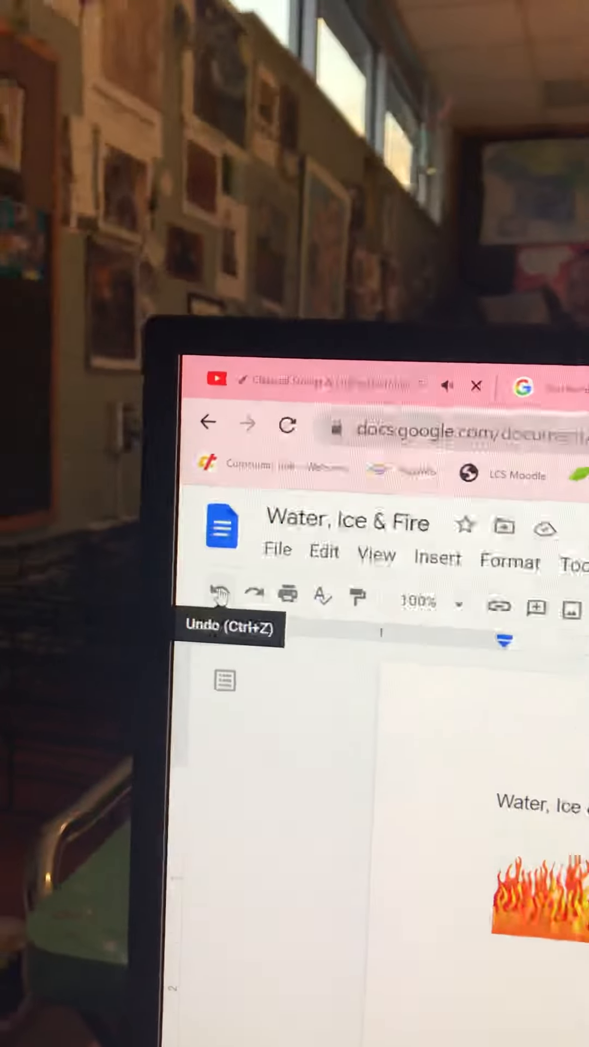
{"action": "left_click", "coordinate": [190, 595]}
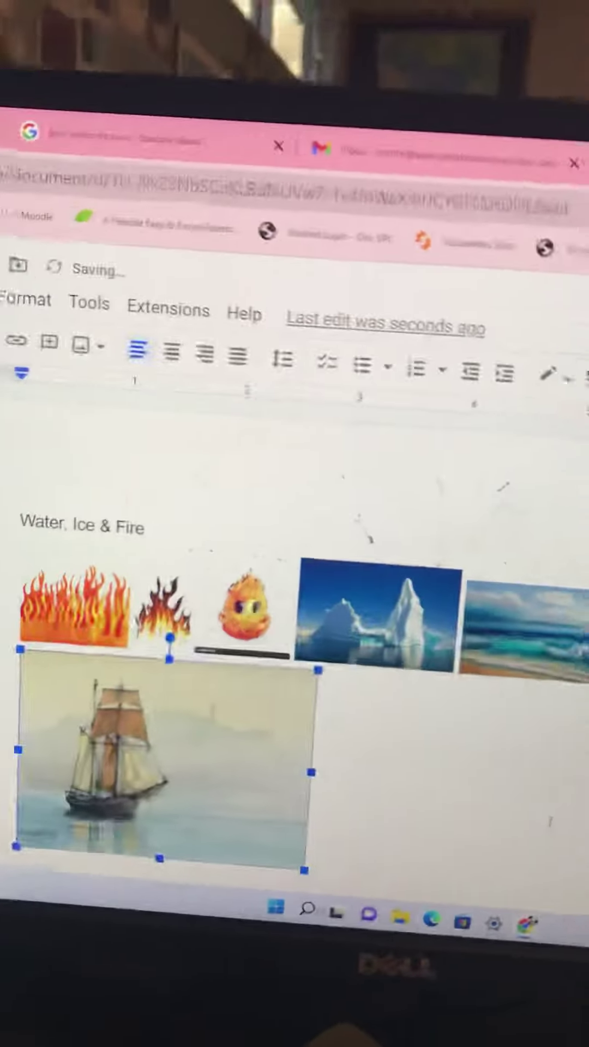
{"action": "left_click", "coordinate": [468, 473]}
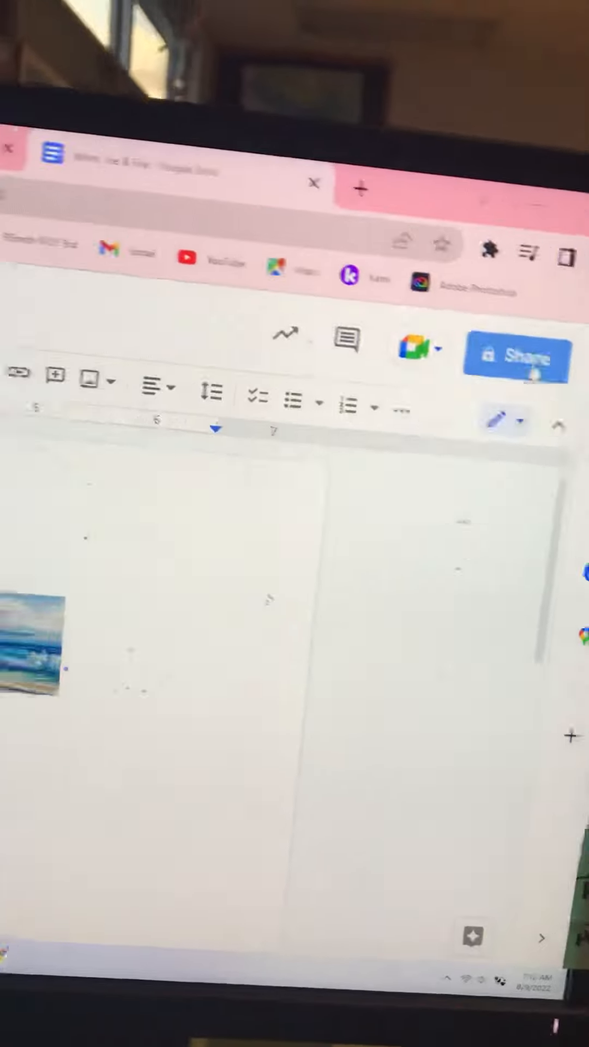
Open the sharing panel for the 'Water, Ice & Fire' document
{"action": "left_click", "coordinate": [533, 367]}
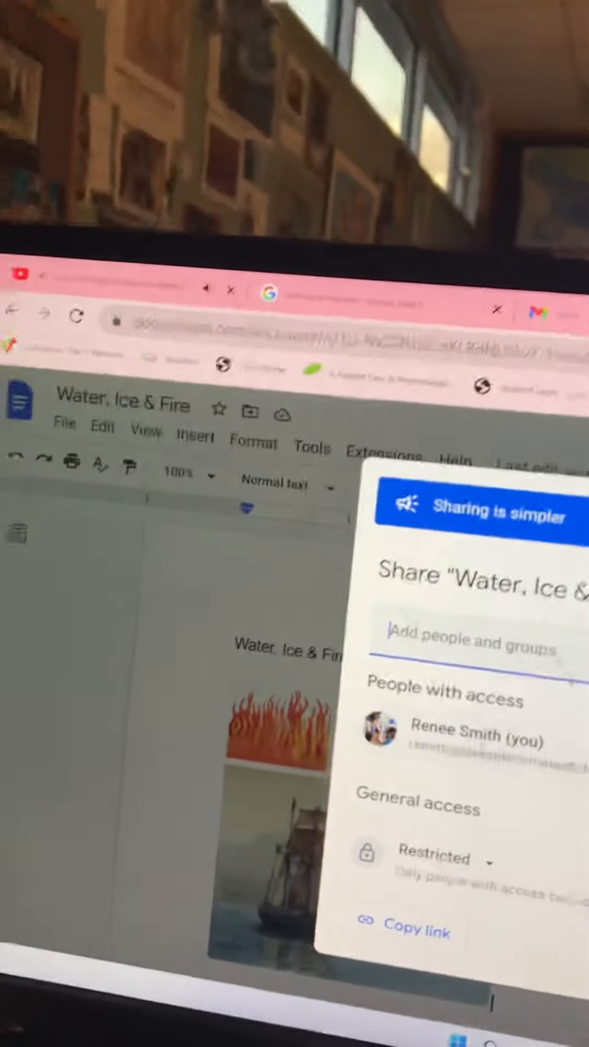